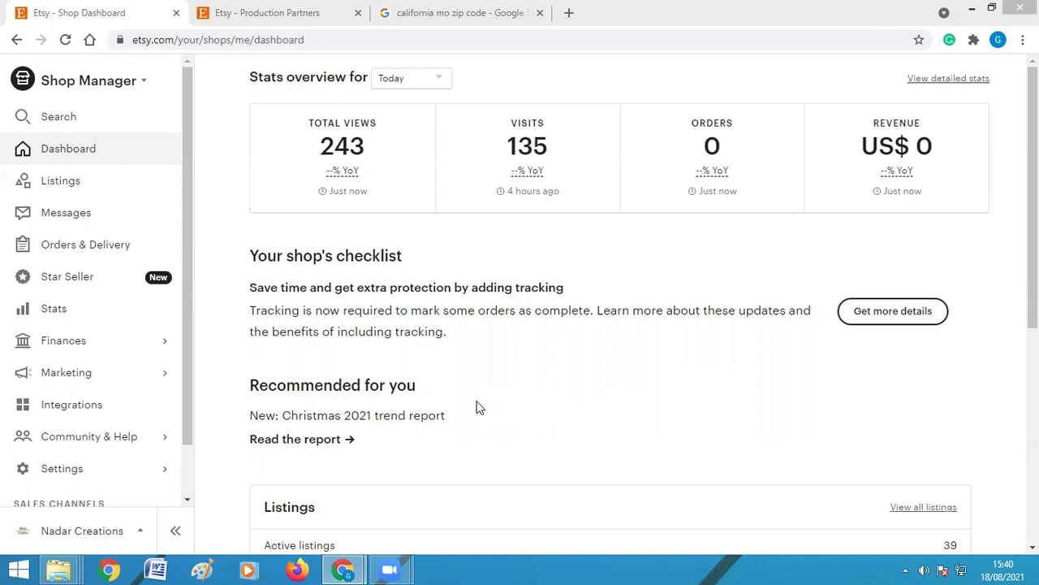
# Step: Open the shop's delivery settings and review the list of delivery profiles with their processing times
pyautogui.click(157, 470)
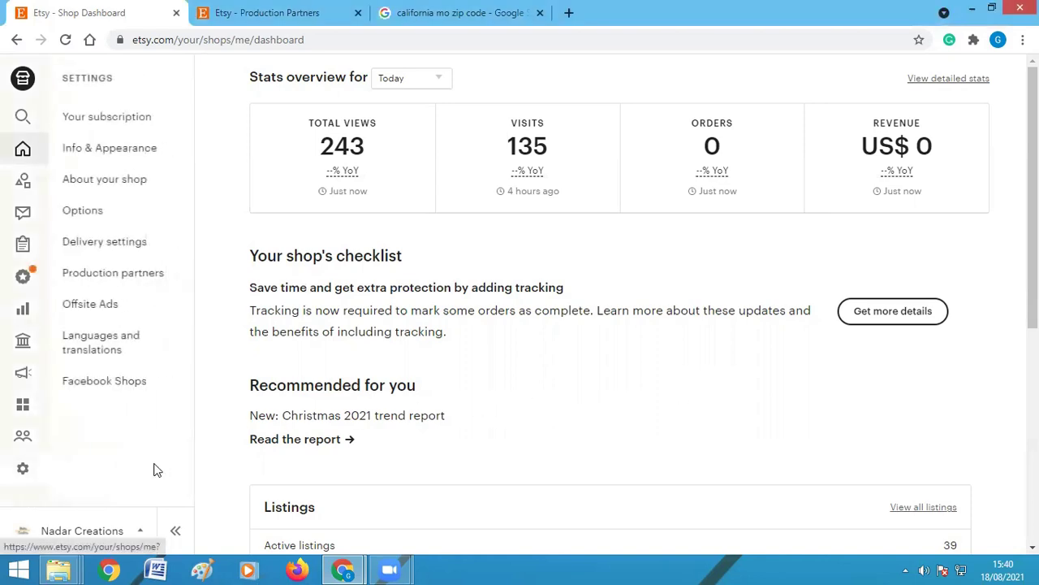
pyautogui.click(122, 254)
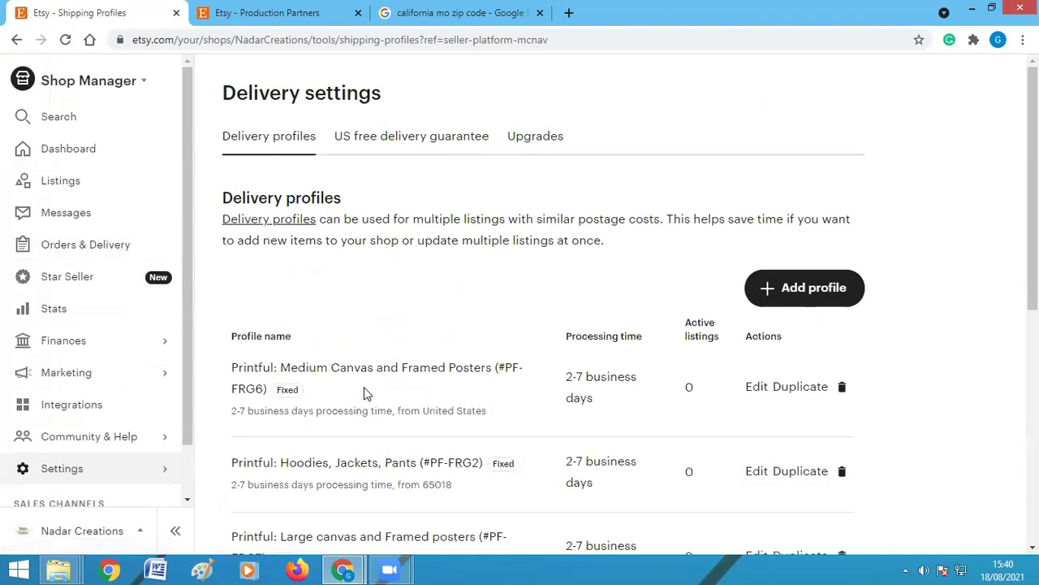
pyautogui.scroll(-3, 618, 373)
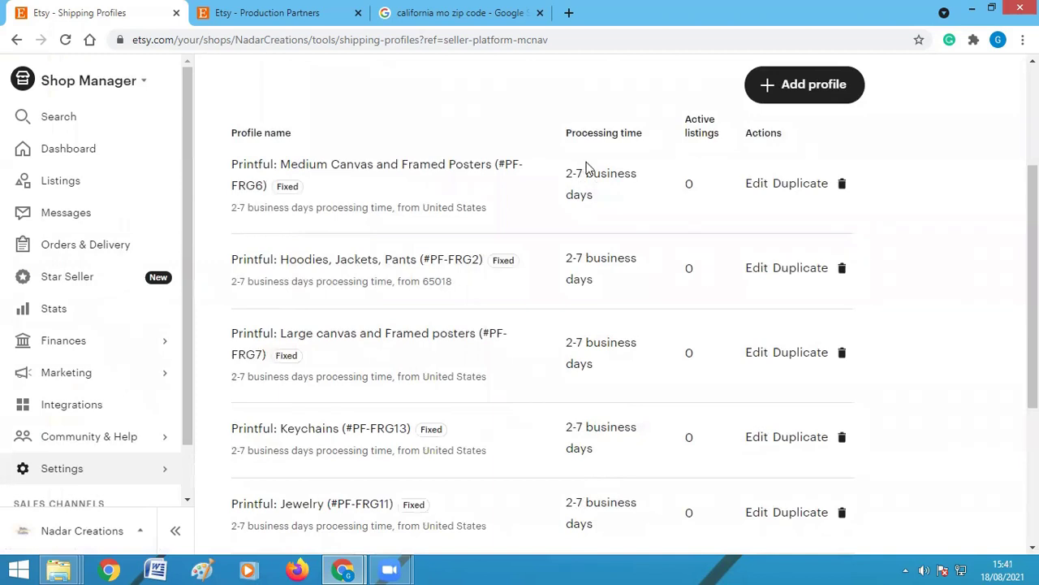
pyautogui.scroll(-1, 590, 505)
pyautogui.scroll(-3, 591, 505)
pyautogui.scroll(4, 590, 506)
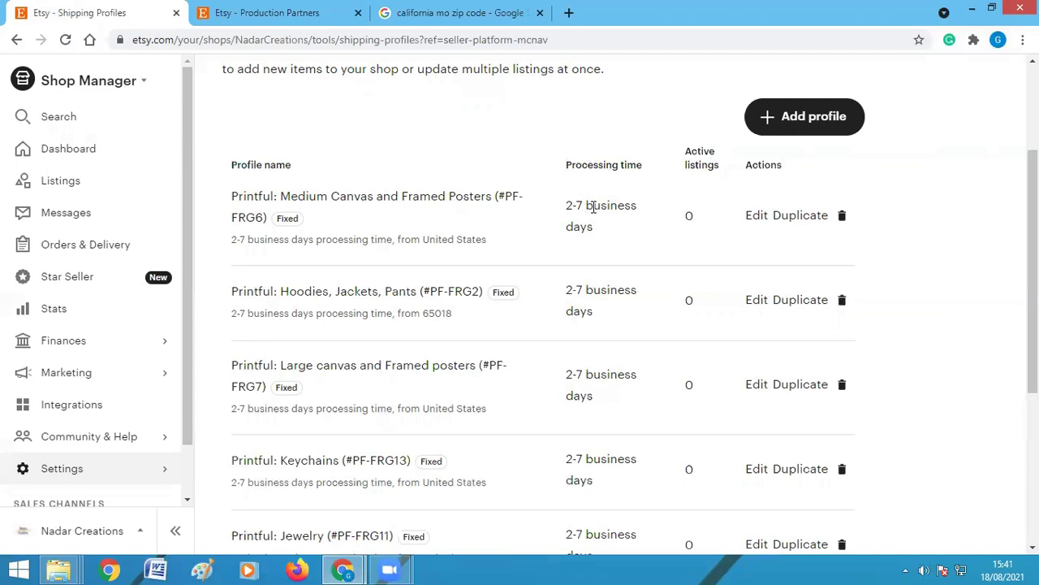
# Step: Open the shop's listings, then switch to the incognito window and examine the pink duffle bag's delivery and return policies
pyautogui.click(101, 174)
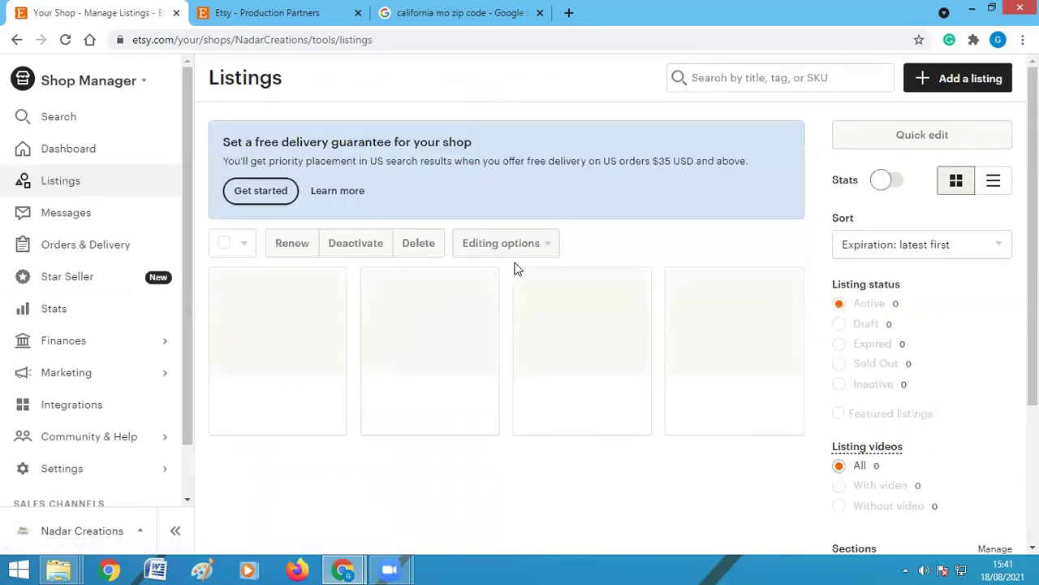
pyautogui.moveTo(382, 552)
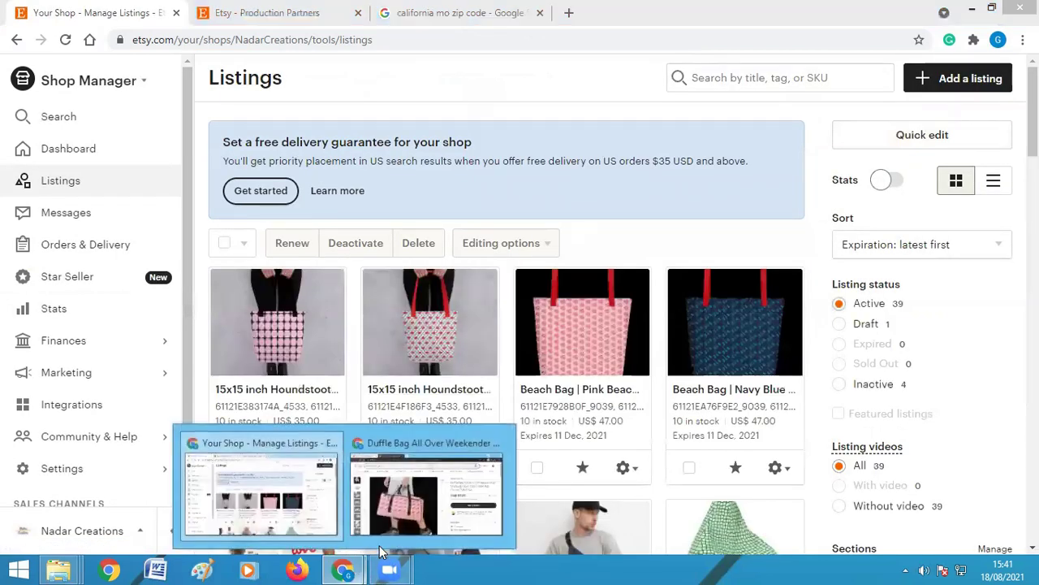
pyautogui.click(426, 483)
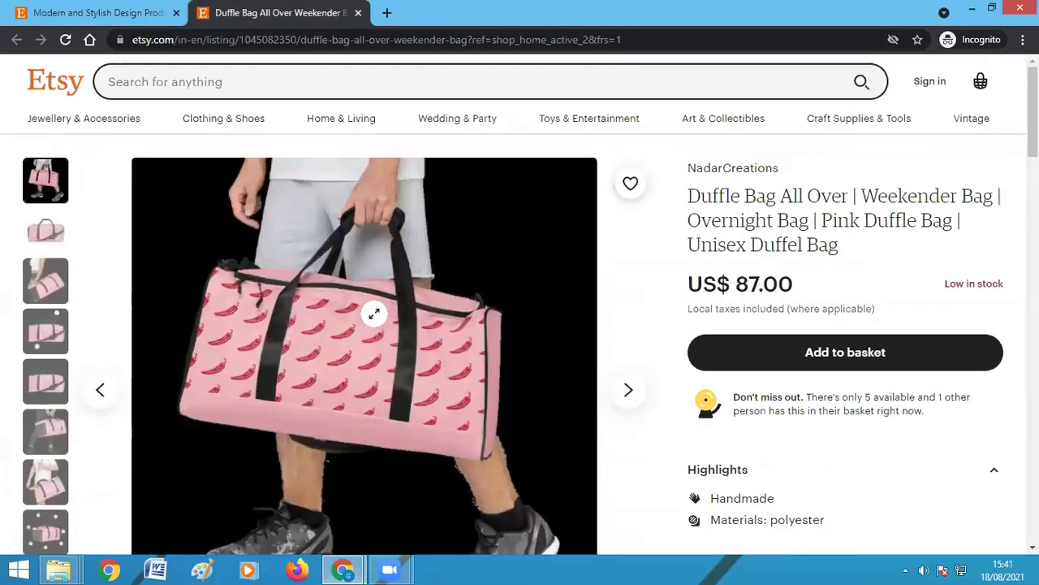
pyautogui.scroll(-4, 398, 316)
pyautogui.scroll(3, 673, 425)
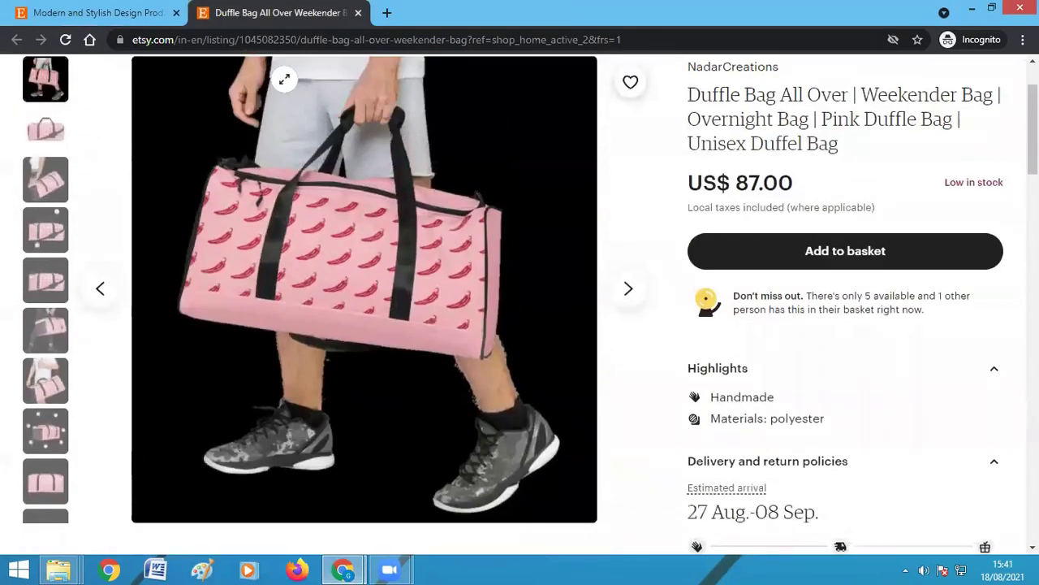
pyautogui.scroll(-3, 701, 414)
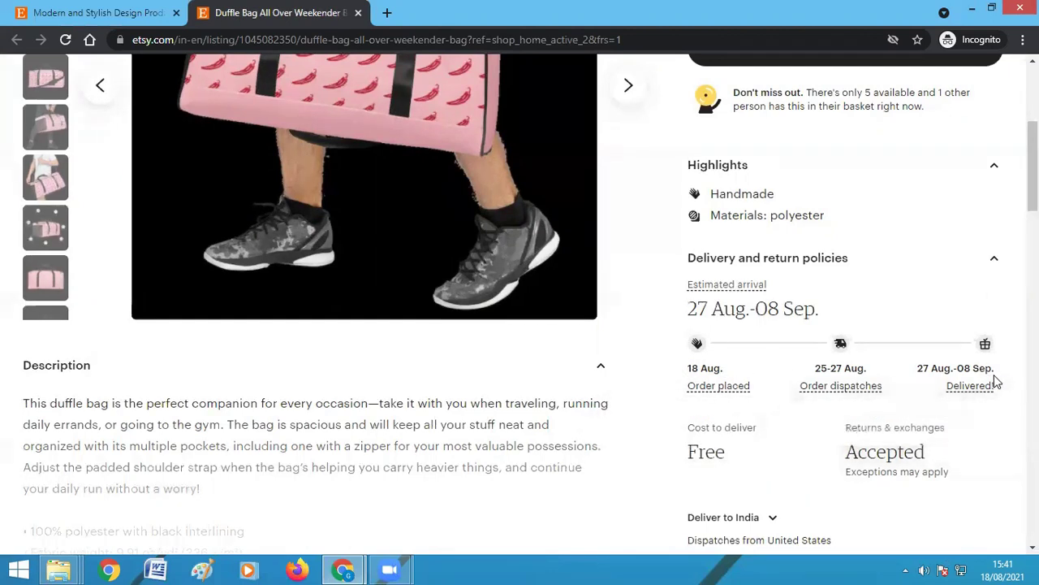
pyautogui.moveTo(763, 346)
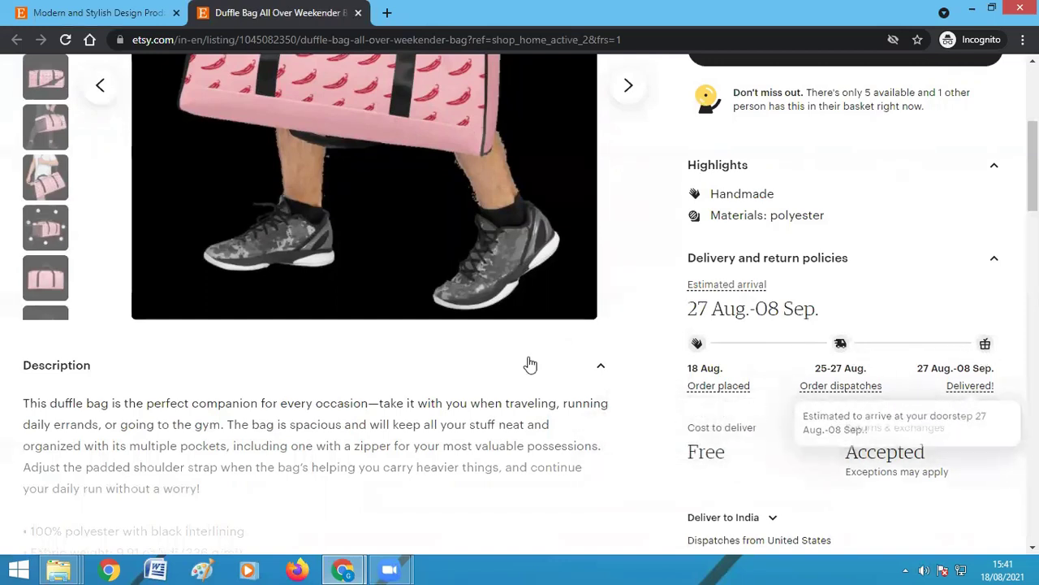
# Step: Browse both pages of the public NadarCreations shop to see which items offer free delivery
pyautogui.click(119, 11)
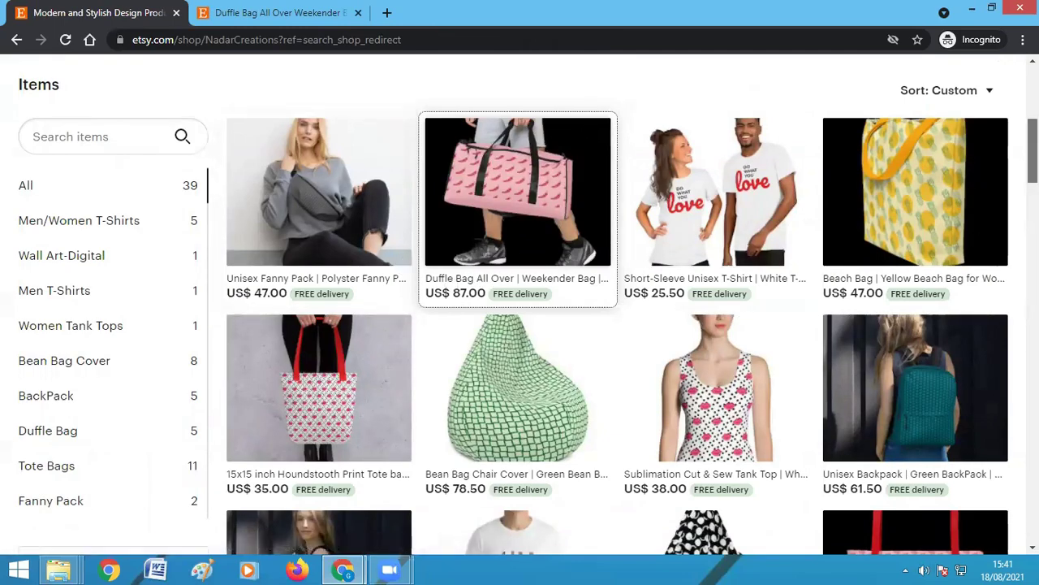
pyautogui.scroll(-9, 519, 211)
pyautogui.scroll(-12, 519, 305)
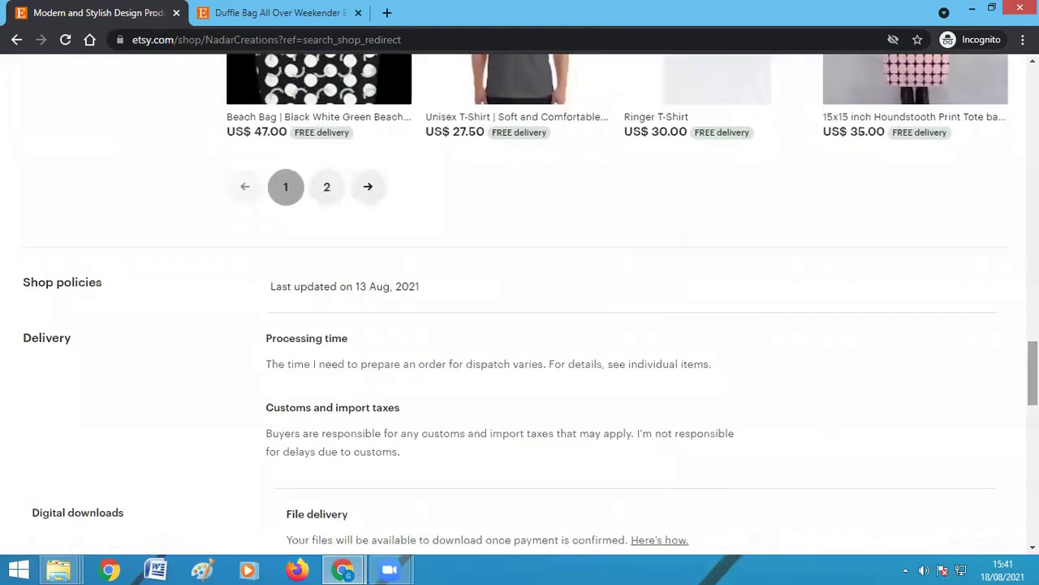
pyautogui.scroll(2, 519, 305)
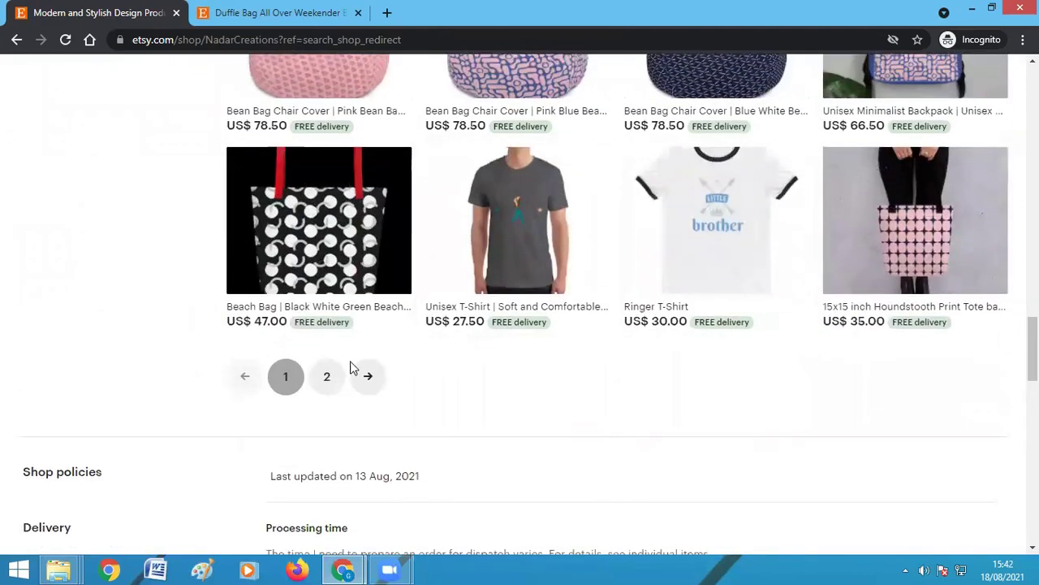
pyautogui.click(328, 376)
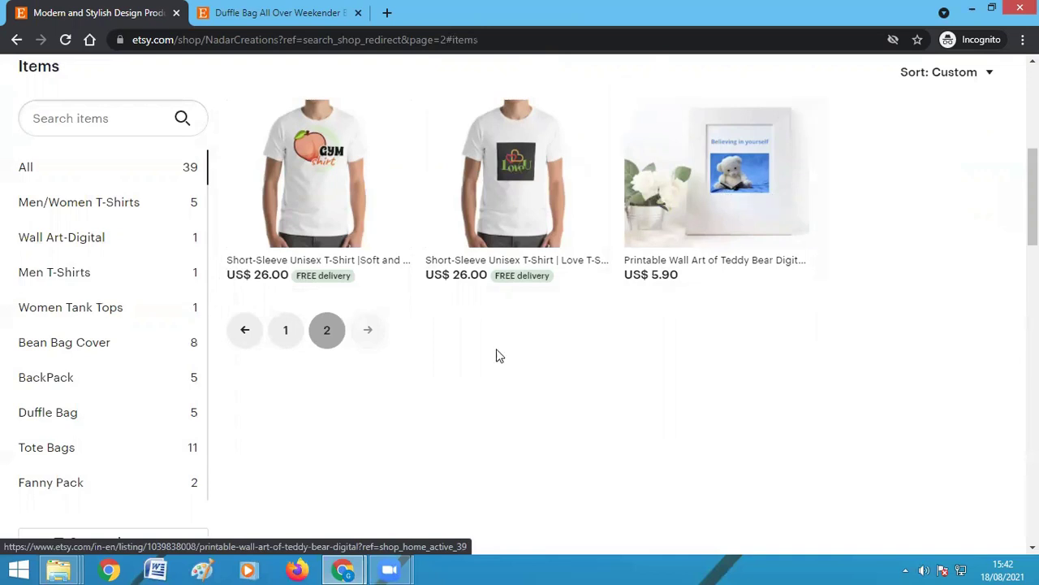
pyautogui.click(294, 344)
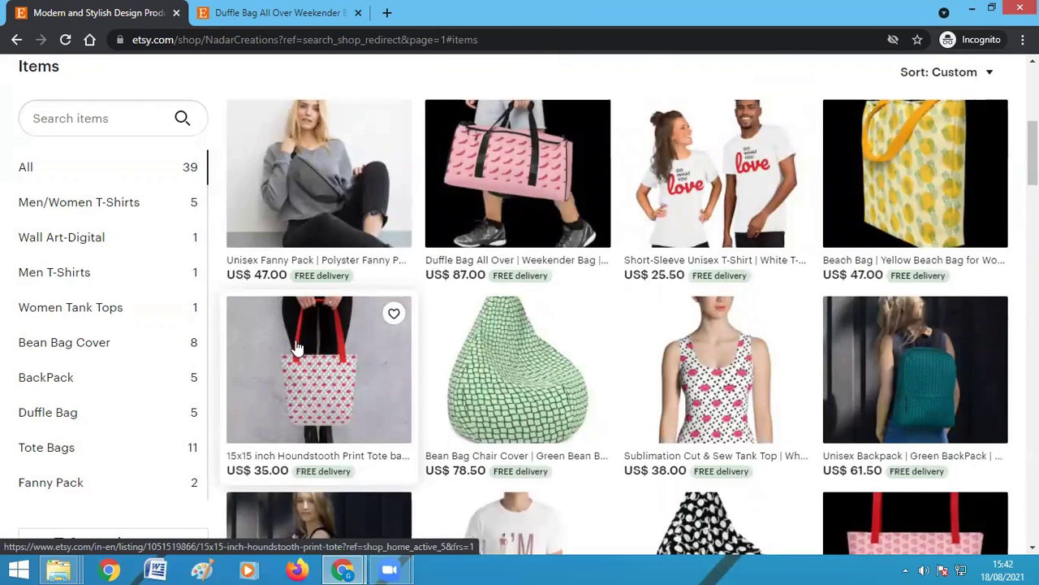
pyautogui.scroll(-10, 297, 347)
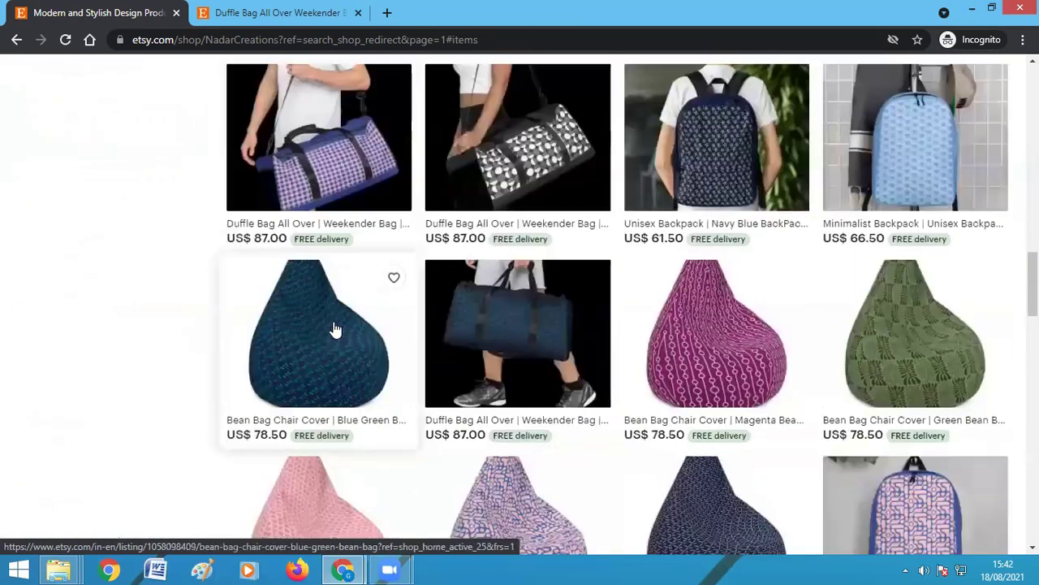
pyautogui.scroll(-6, 335, 329)
pyautogui.scroll(10, 329, 317)
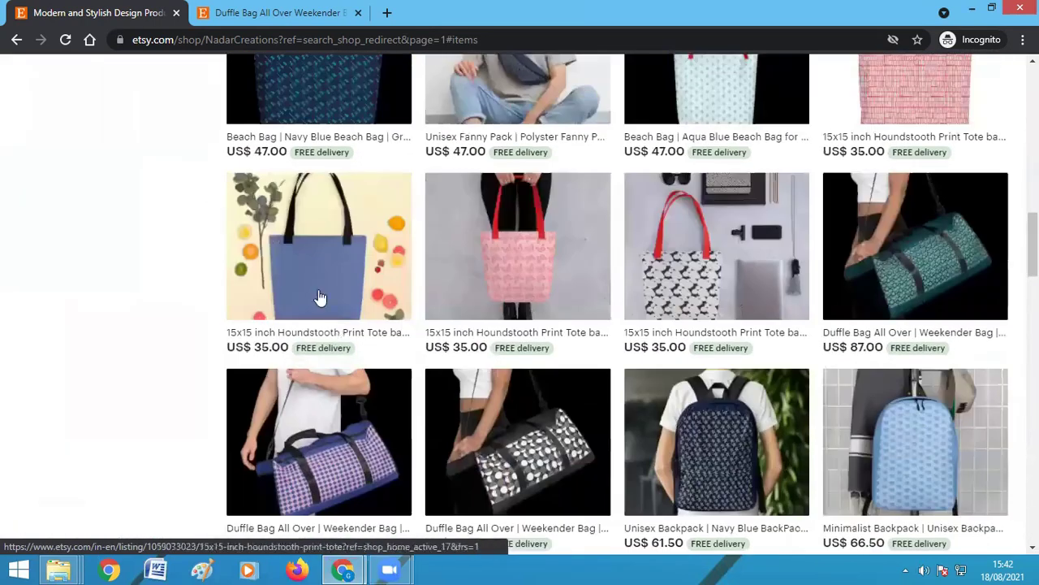
# Step: Return to the Shop Manager window and check the Printful Products production partner's location and the zip code search for it
pyautogui.moveTo(343, 569)
pyautogui.click(277, 517)
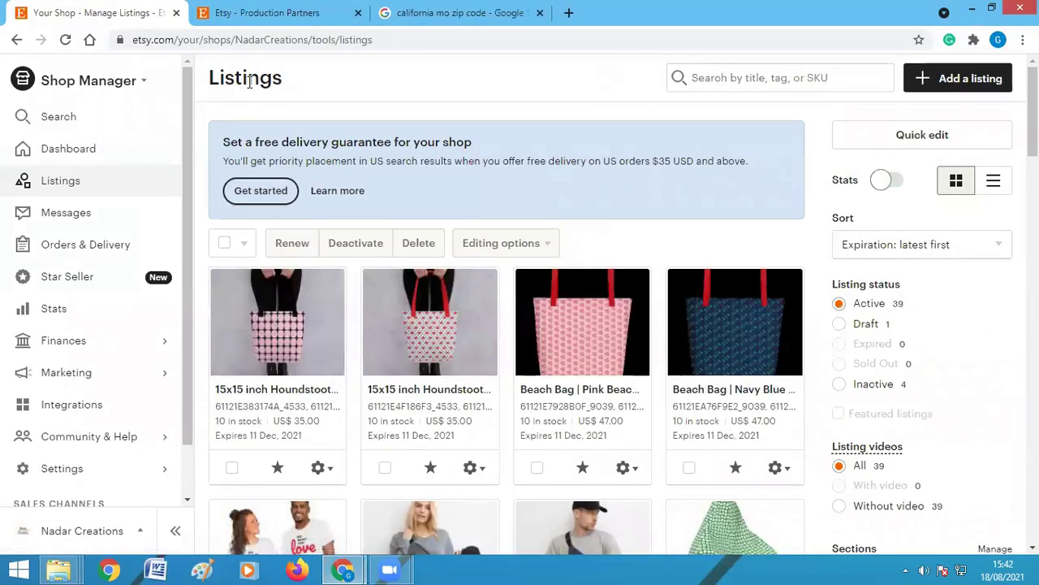
pyautogui.click(255, 22)
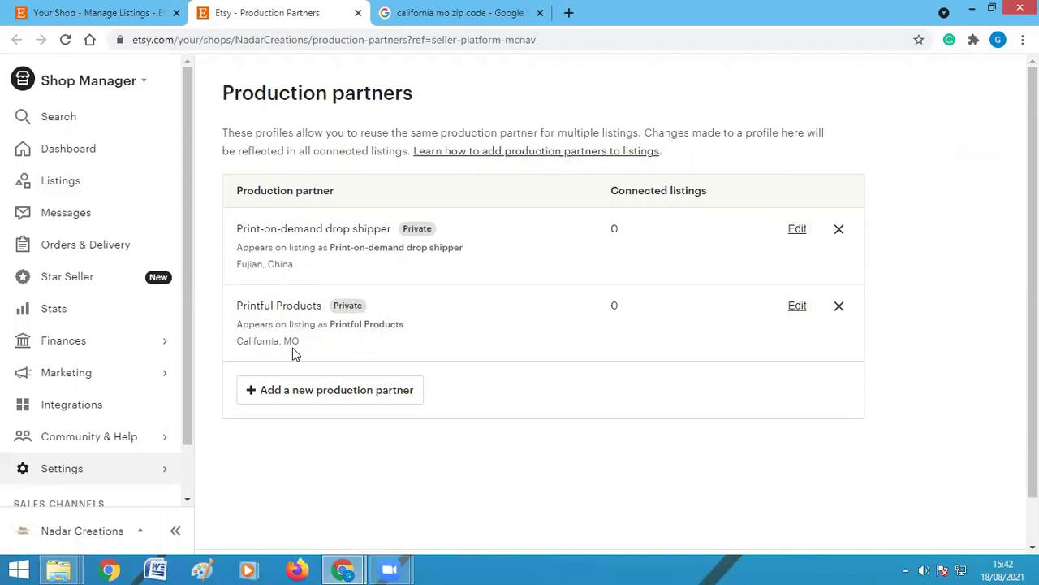
pyautogui.click(796, 306)
pyautogui.click(609, 423)
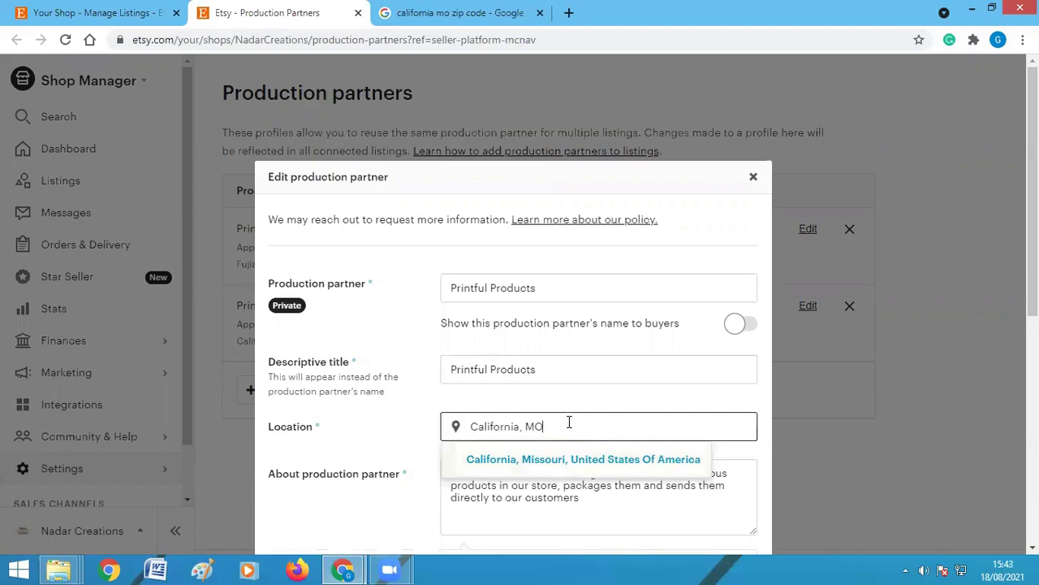
pyautogui.click(753, 178)
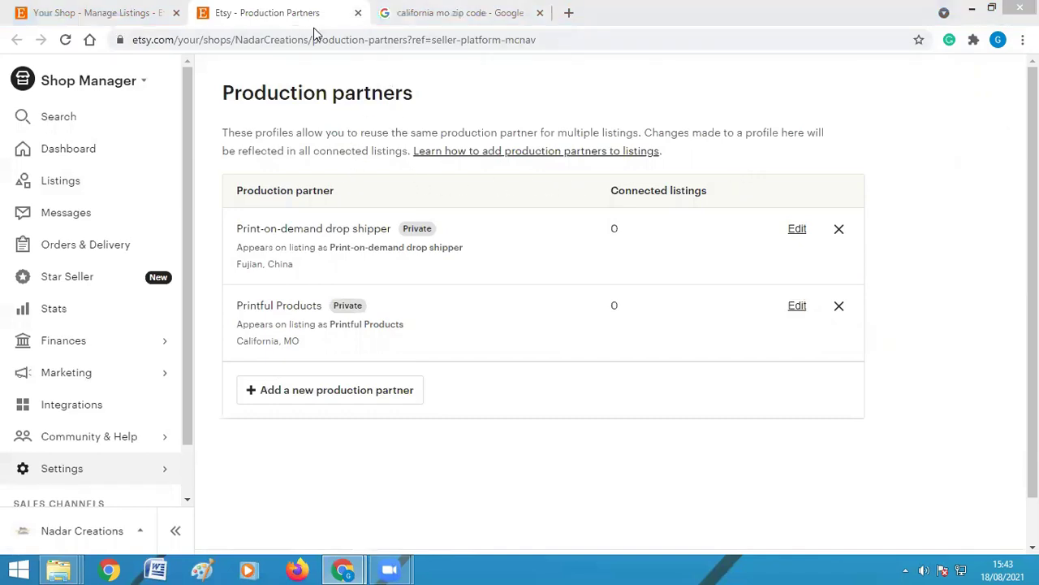
pyautogui.hotkey('ctrl', 'Tab')
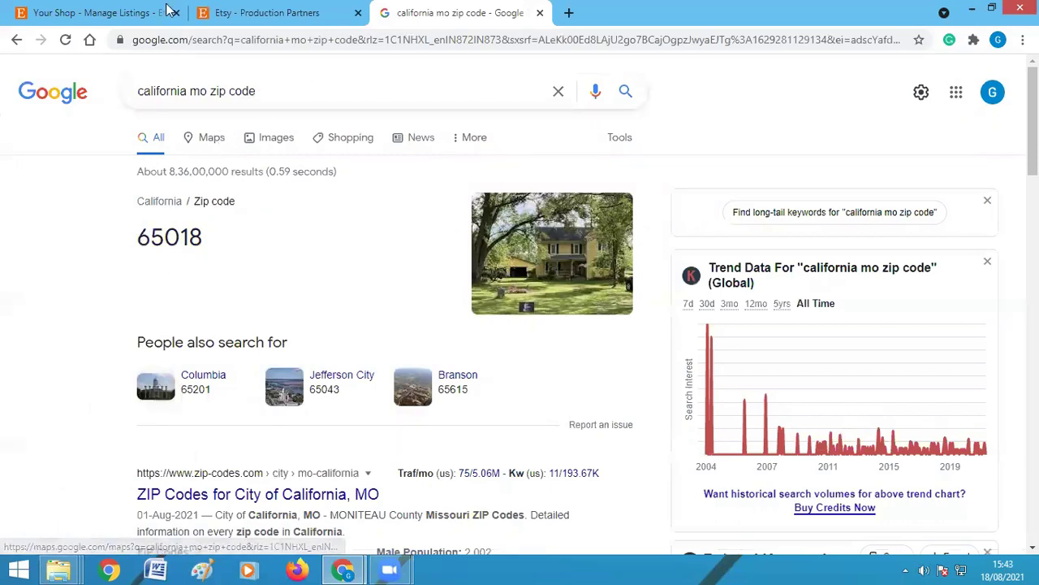
# Step: Open the pink Duffle Bag All Over listing for editing from the shop's listings
pyautogui.click(144, 12)
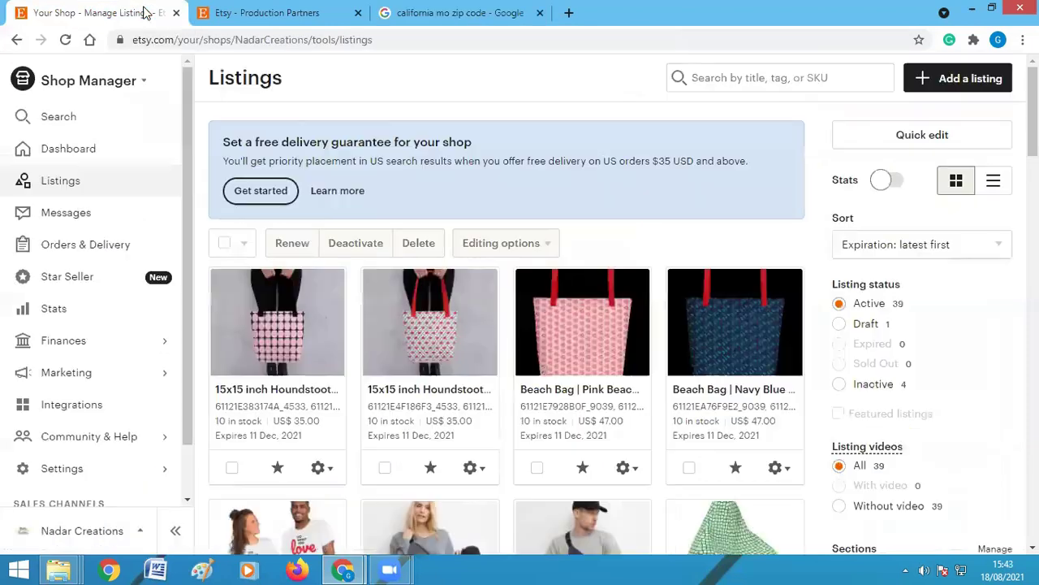
pyautogui.scroll(-8, 581, 264)
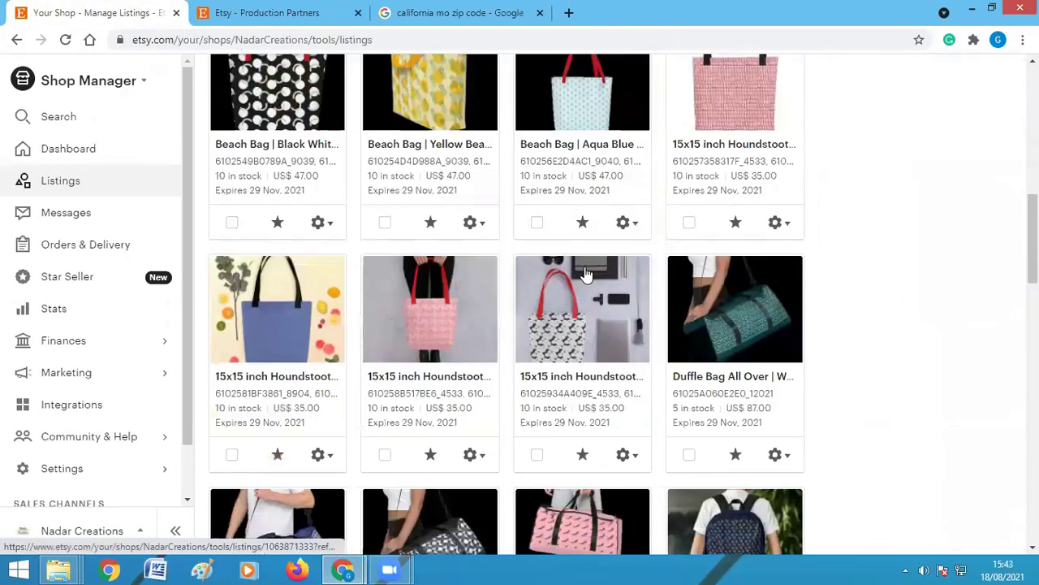
pyautogui.scroll(-3, 585, 274)
pyautogui.click(585, 331)
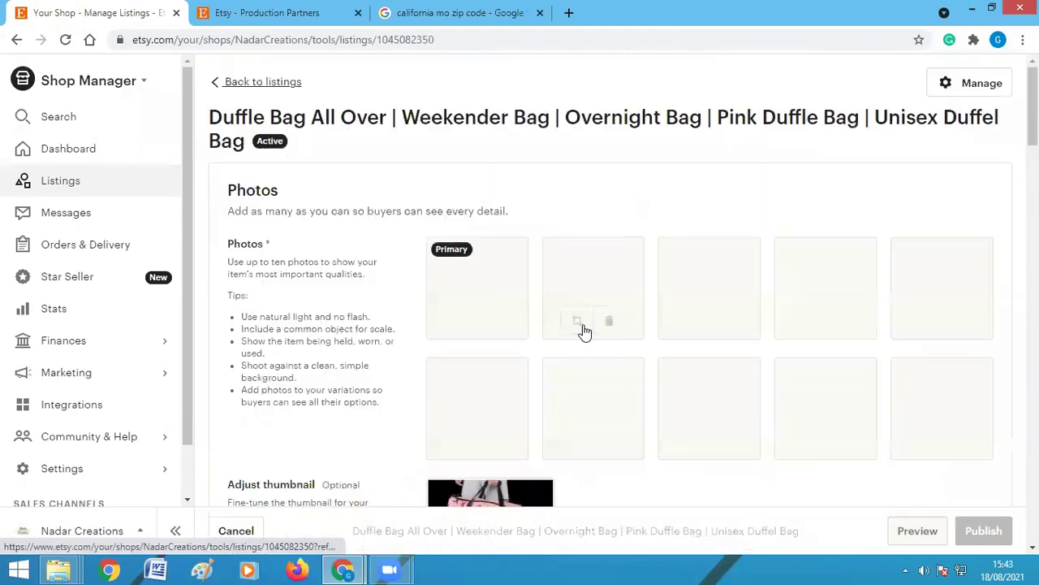
# Step: Examine the Delivery section of the duffle bag listing, including the available profiles and the custom delivery options
pyautogui.scroll(-7, 581, 296)
pyautogui.scroll(-12, 581, 292)
pyautogui.scroll(-10, 581, 292)
pyautogui.click(478, 321)
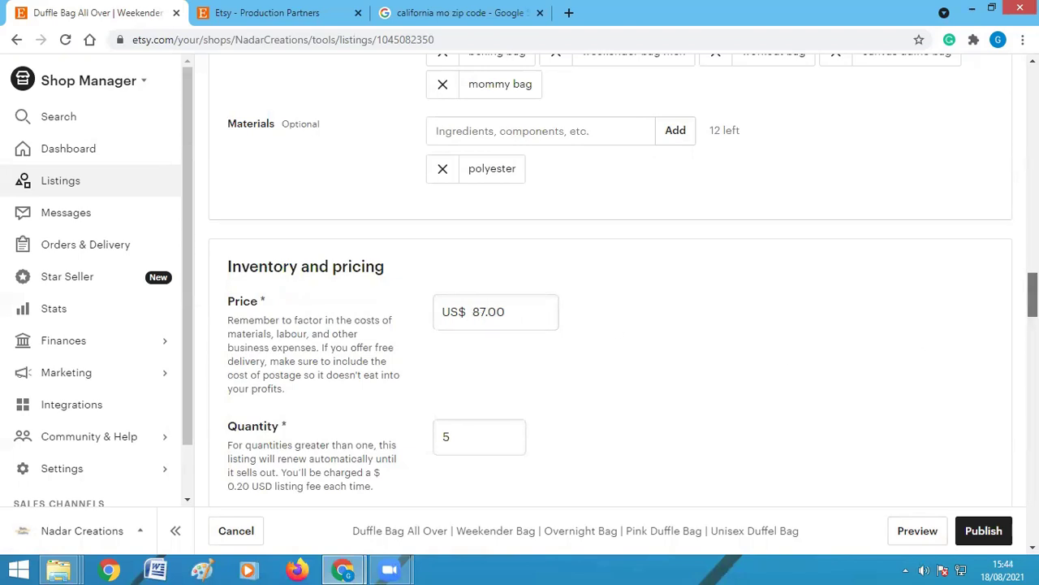
pyautogui.scroll(-12, 623, 279)
pyautogui.scroll(9, 622, 280)
pyautogui.scroll(-2, 1031, 357)
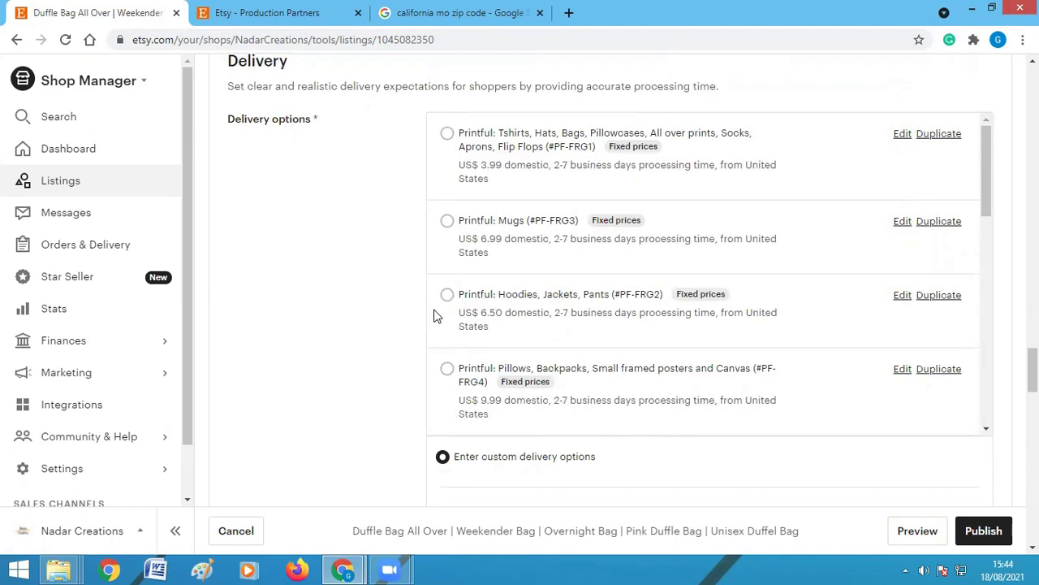
pyautogui.scroll(-9, 435, 315)
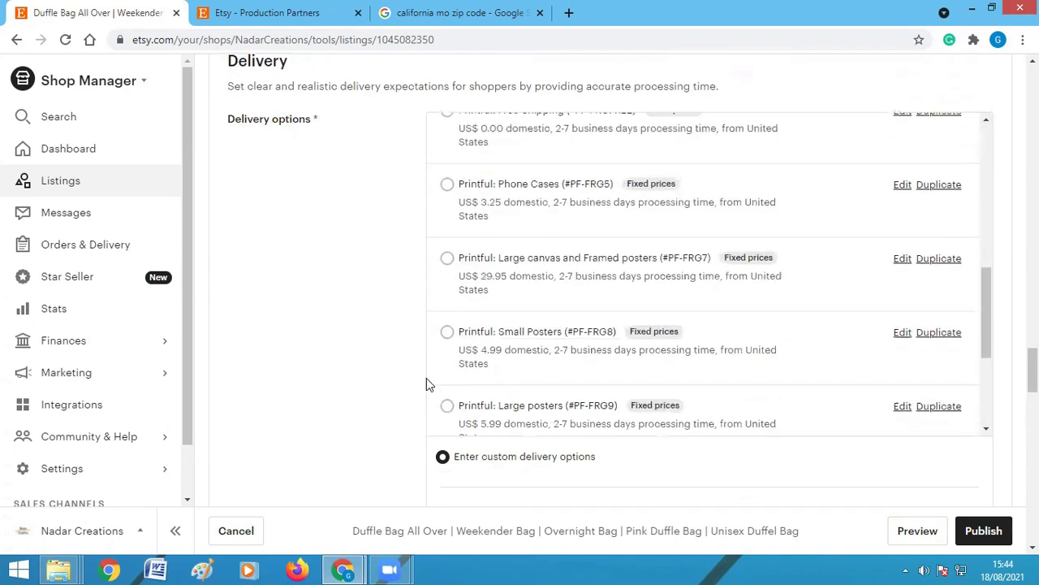
pyautogui.scroll(-3, 970, 387)
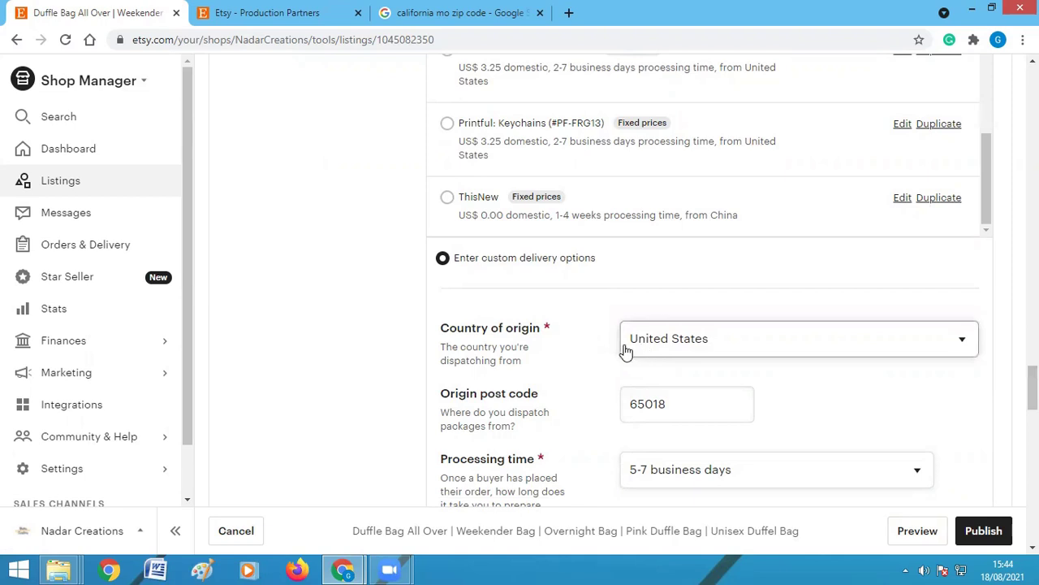
# Step: View the country of origin choices and compare them with the locations of the shop's production partners
pyautogui.click(659, 350)
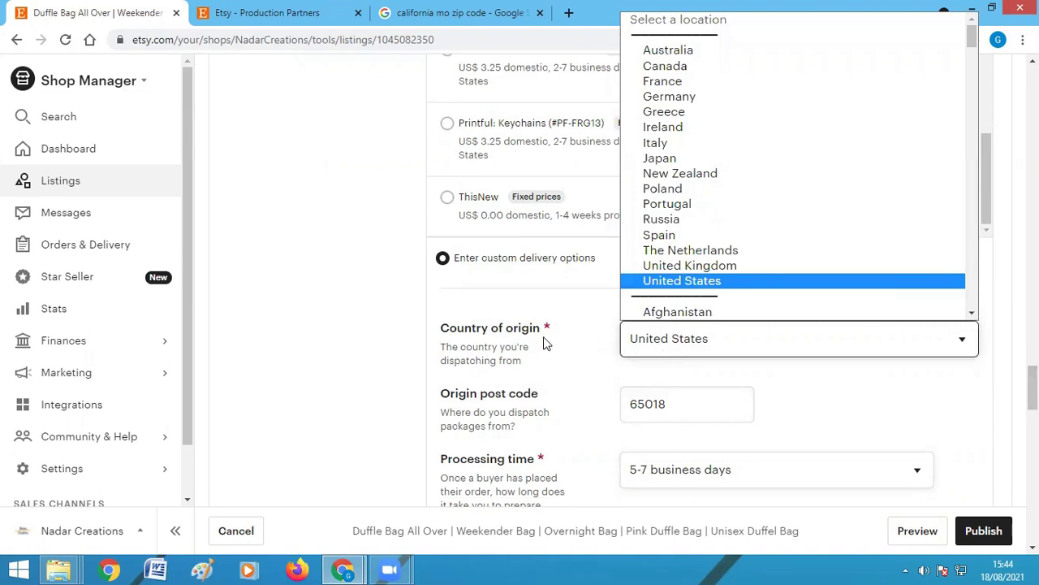
pyautogui.click(349, 321)
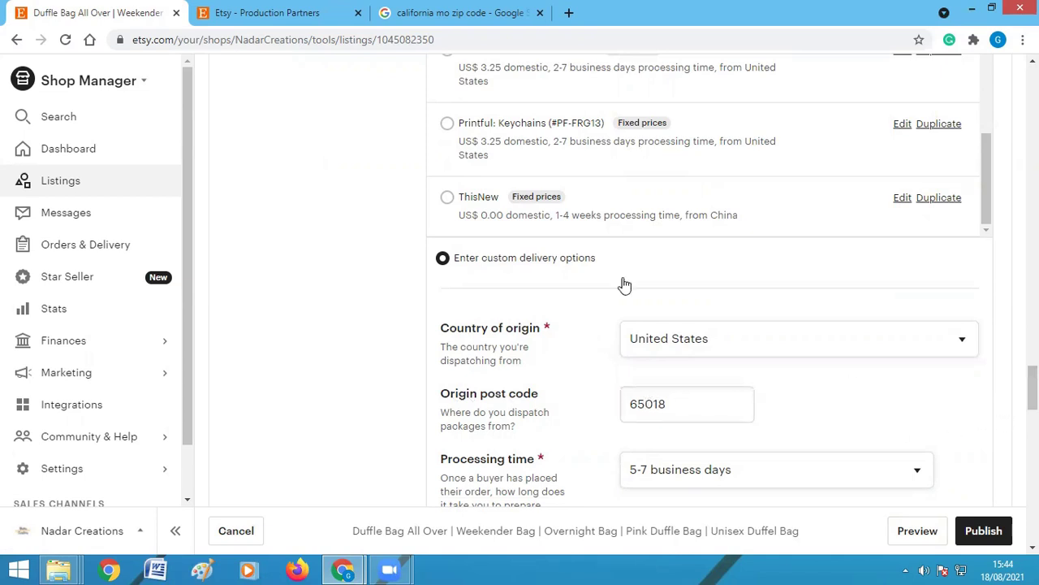
pyautogui.click(322, 24)
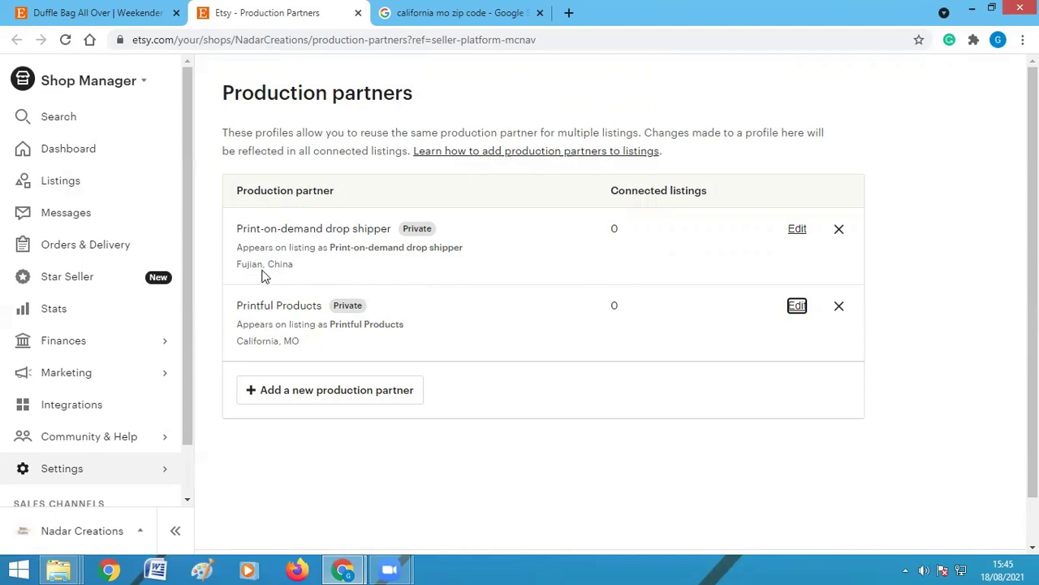
pyautogui.click(108, 11)
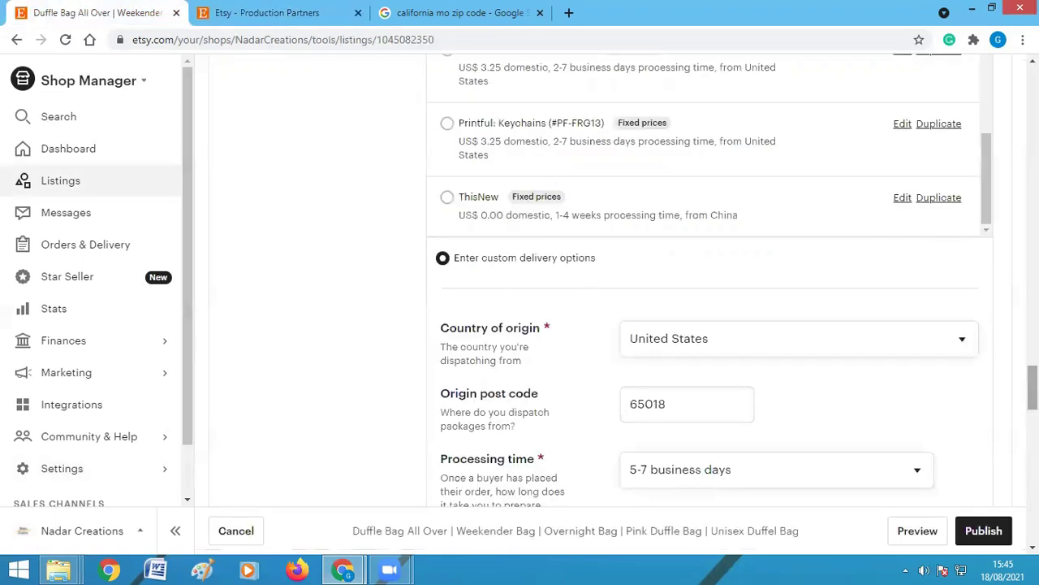
# Step: Check the origin post code and view the processing time choices in the duffle bag listing's custom delivery options
pyautogui.scroll(-1, 1032, 388)
pyautogui.scroll(-3, 1032, 388)
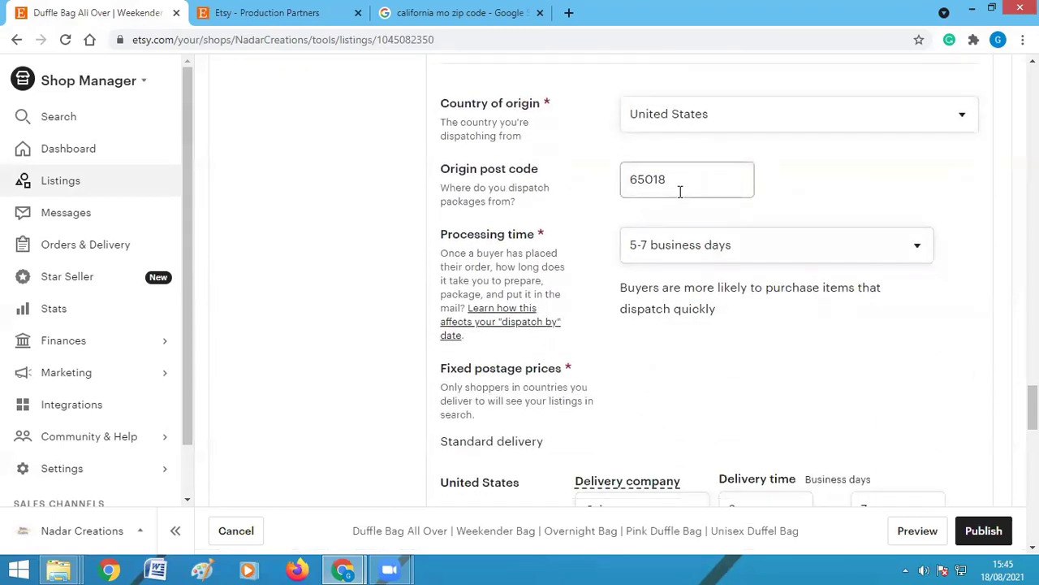
pyautogui.click(688, 254)
pyautogui.click(687, 252)
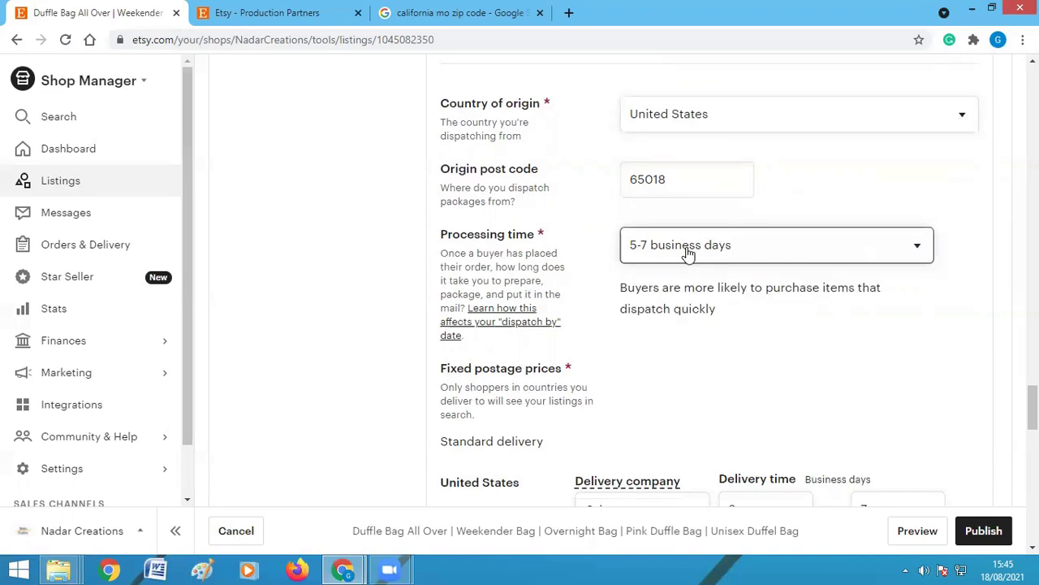
# Step: Try USPS as the United States delivery company under fixed postage prices and view its mail class choices
pyautogui.moveTo(1033, 407); pyautogui.dragTo(1033, 433)
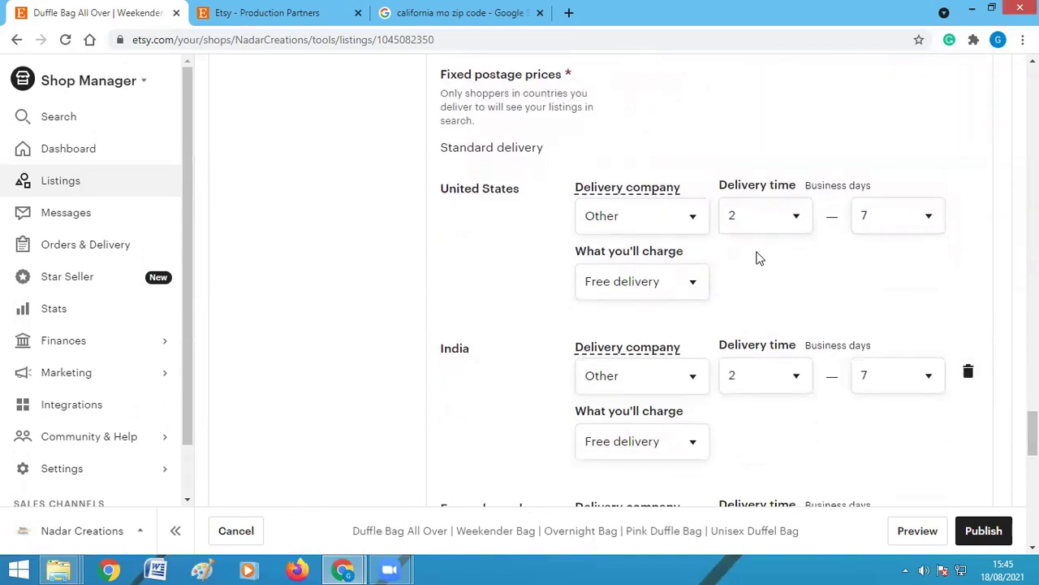
pyautogui.click(673, 225)
pyautogui.click(660, 244)
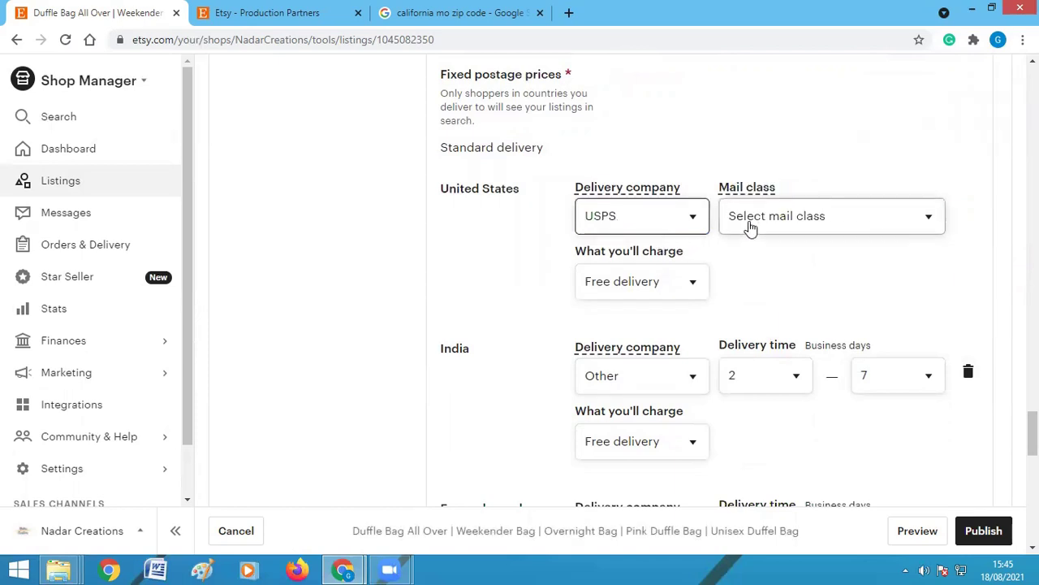
pyautogui.click(692, 219)
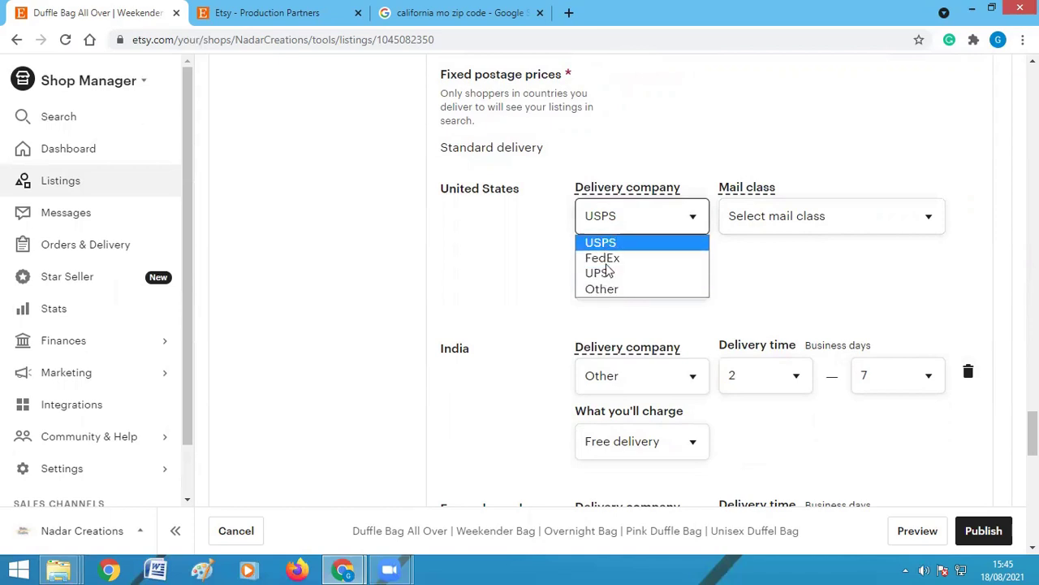
pyautogui.click(747, 221)
pyautogui.click(763, 218)
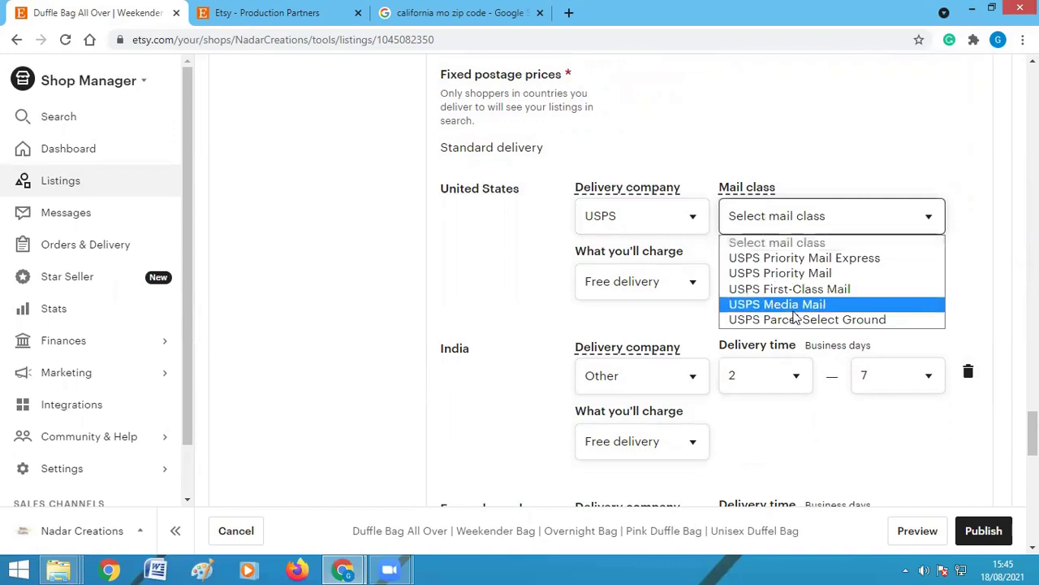
# Step: Set the United States delivery company back to Other
pyautogui.click(678, 220)
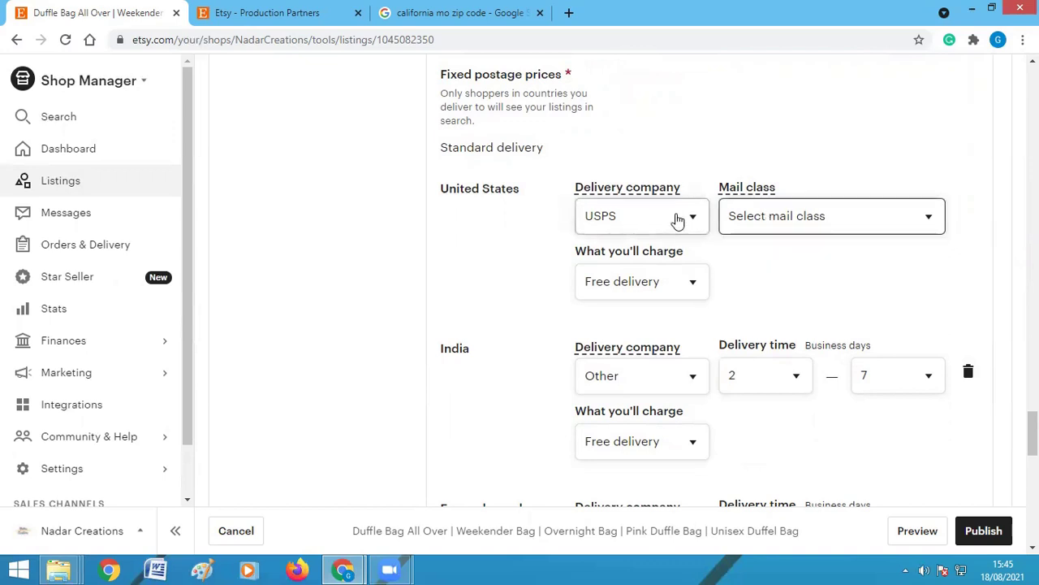
pyautogui.click(677, 220)
pyautogui.click(646, 289)
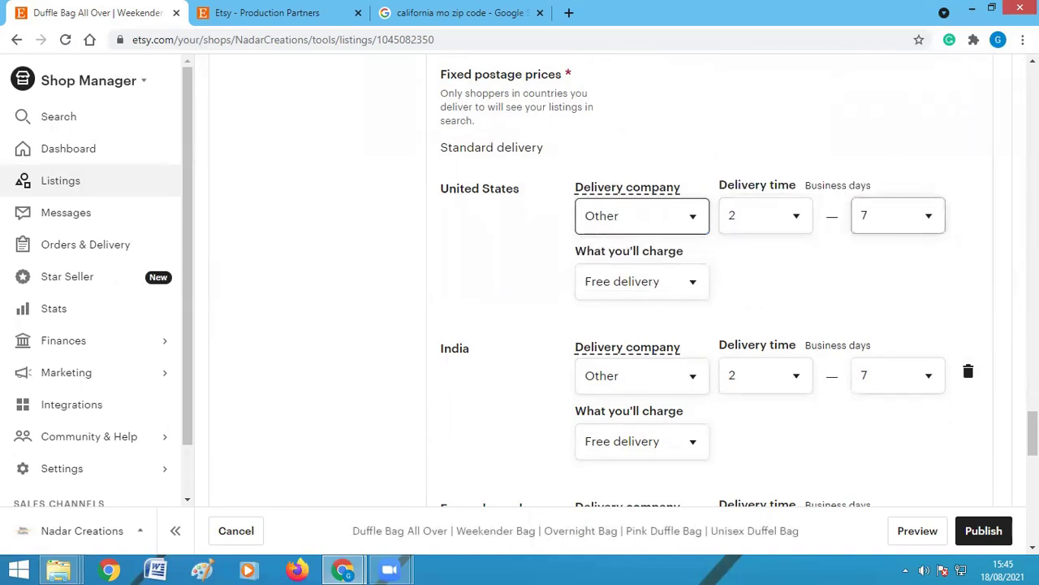
# Step: Review the remaining delivery locations and upgrade options, and preview the postage price with Everywhere as the destination
pyautogui.scroll(-2, 714, 284)
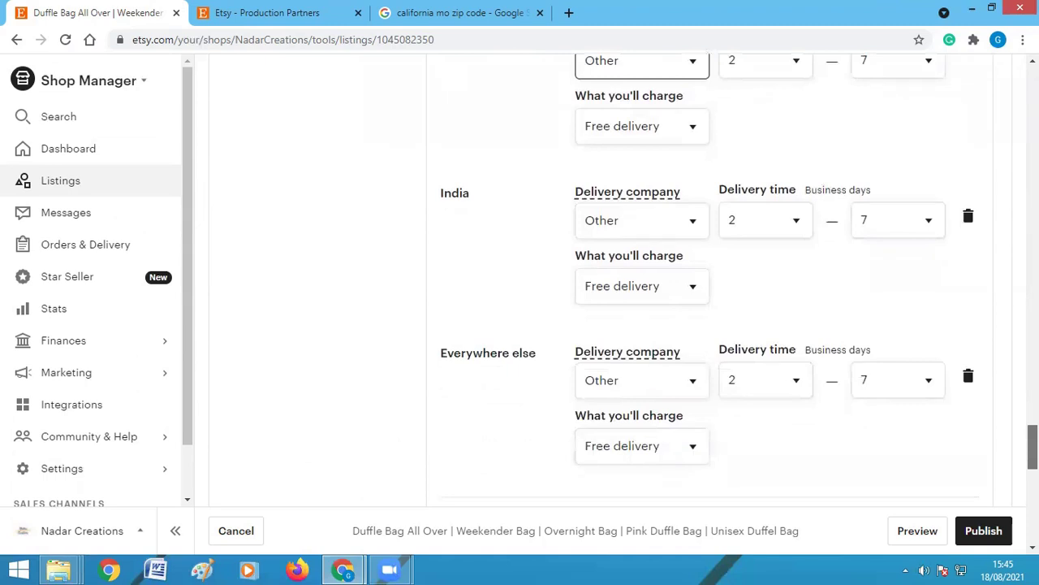
pyautogui.scroll(-1, 714, 284)
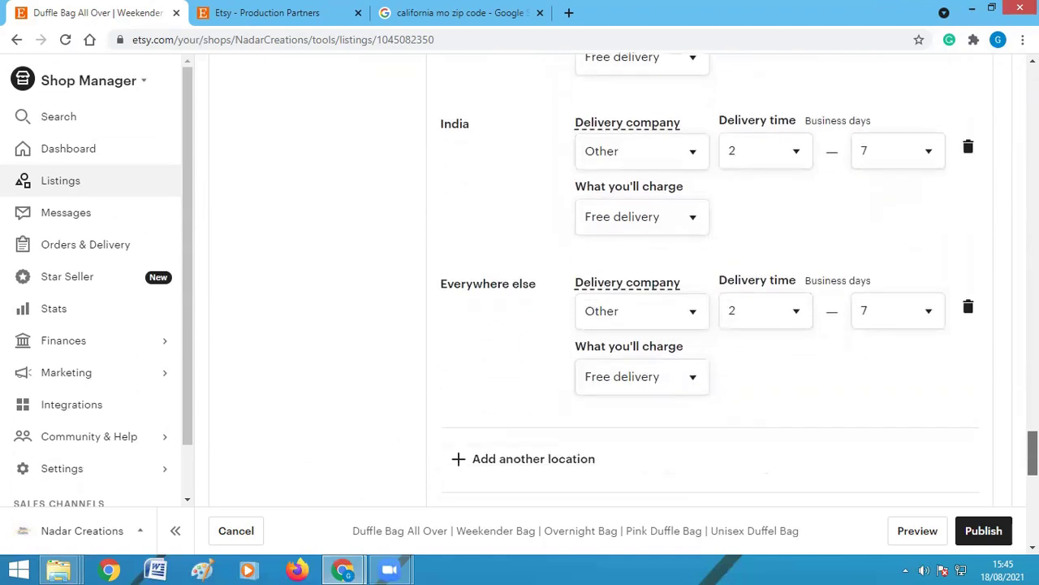
pyautogui.scroll(-5, 715, 285)
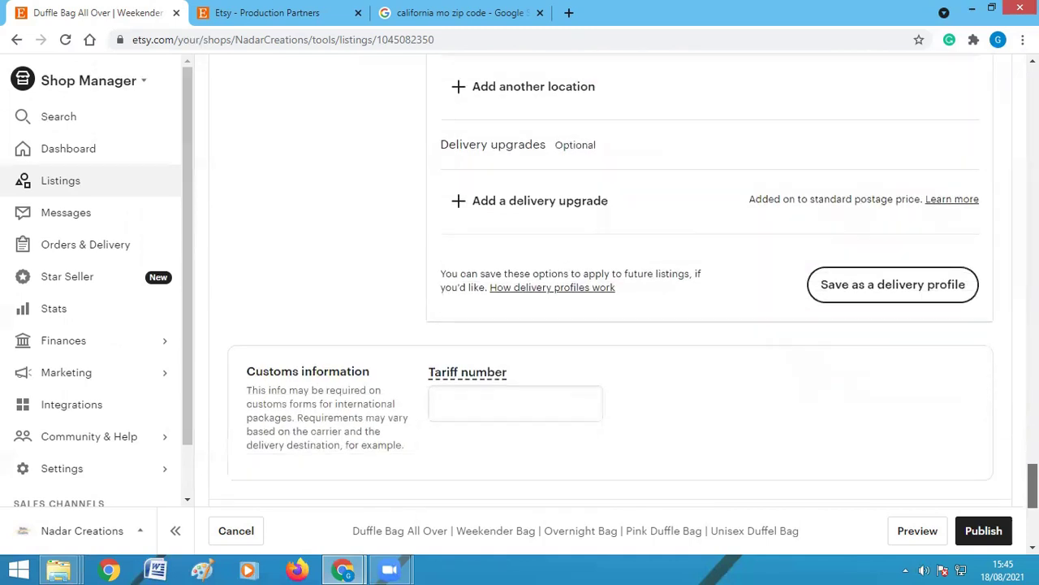
pyautogui.scroll(-4, 715, 284)
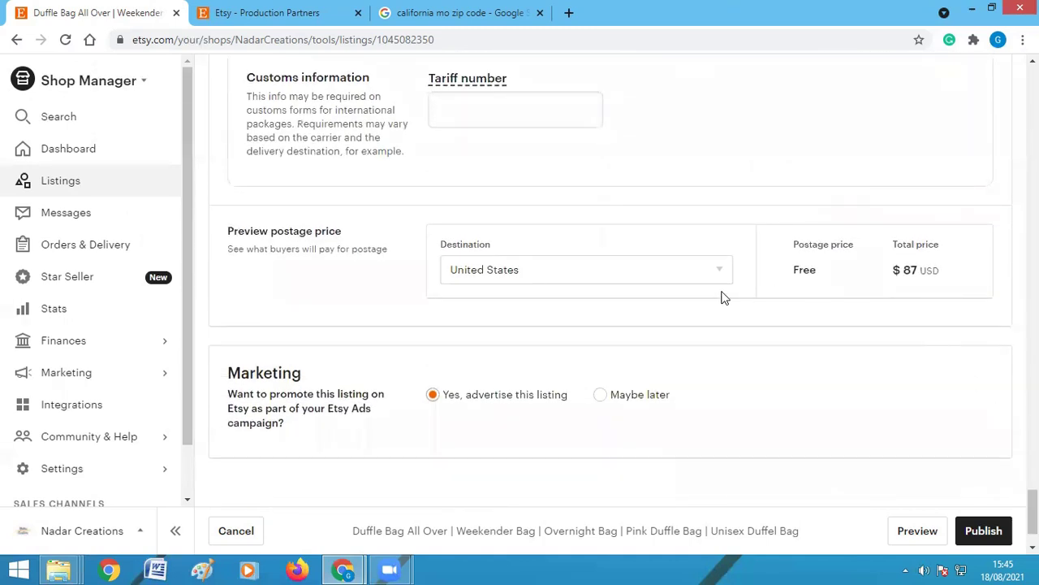
pyautogui.click(715, 273)
pyautogui.click(675, 331)
pyautogui.click(695, 272)
pyautogui.click(686, 348)
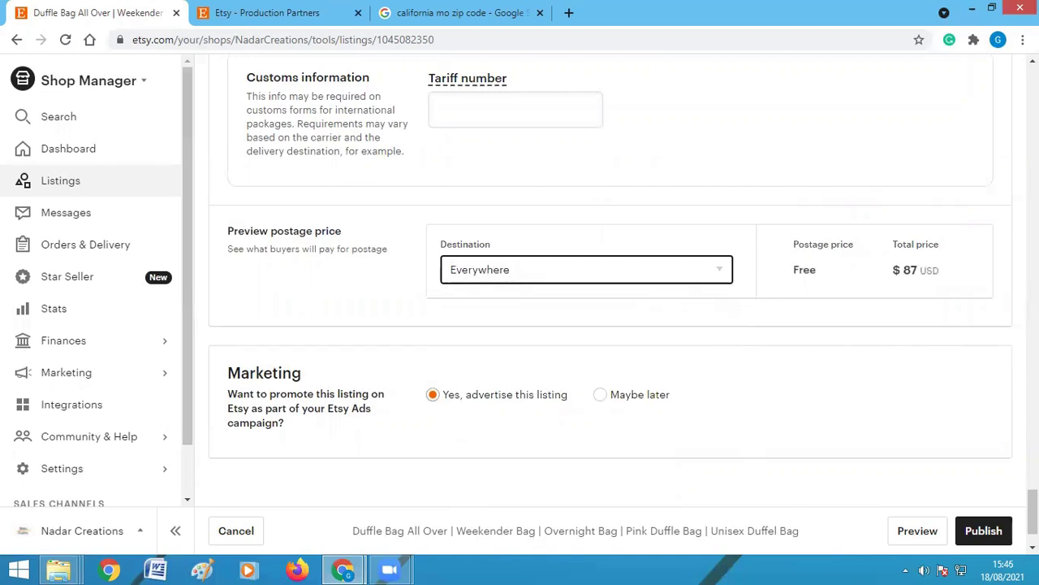
# Step: Recheck the delivery options of the duffle bag listing and publish the listing
pyautogui.scroll(5, 609, 284)
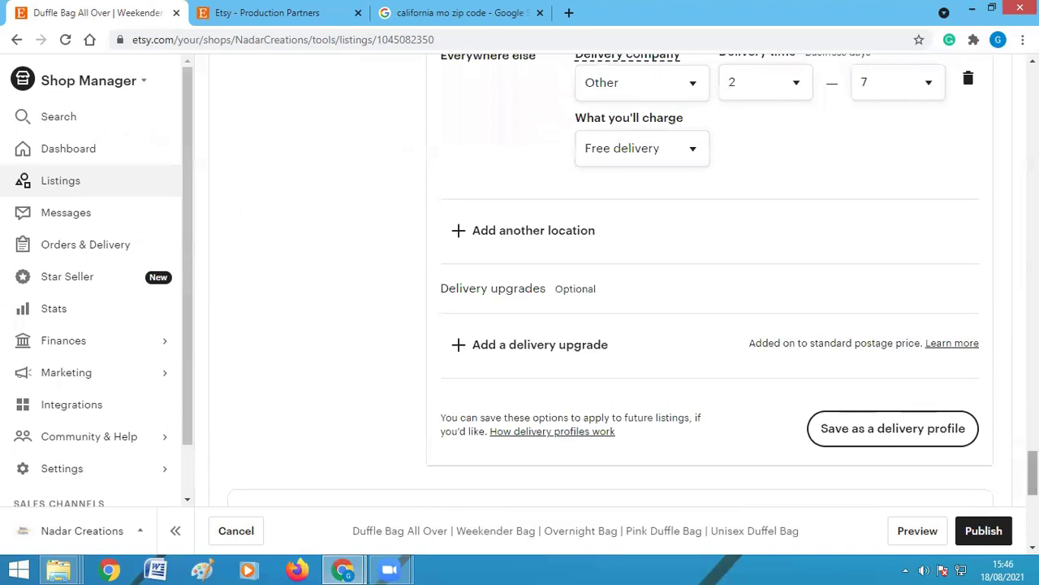
pyautogui.scroll(-5, 963, 352)
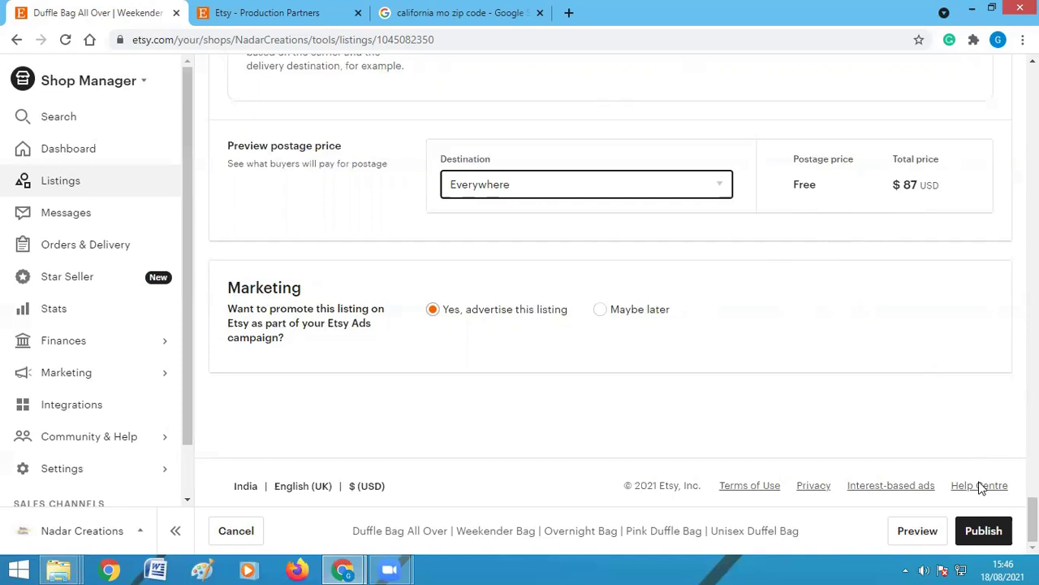
pyautogui.click(992, 530)
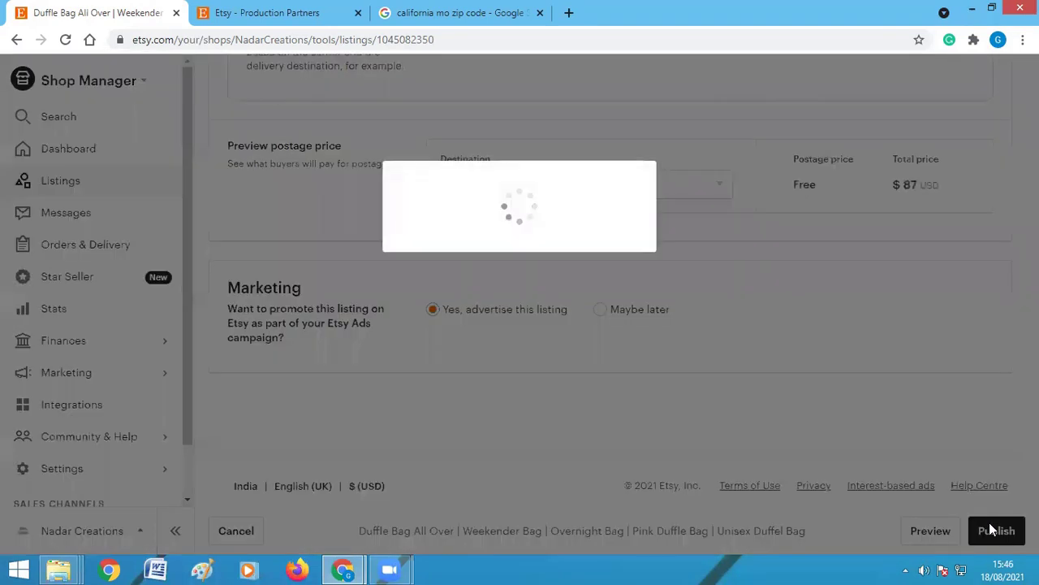